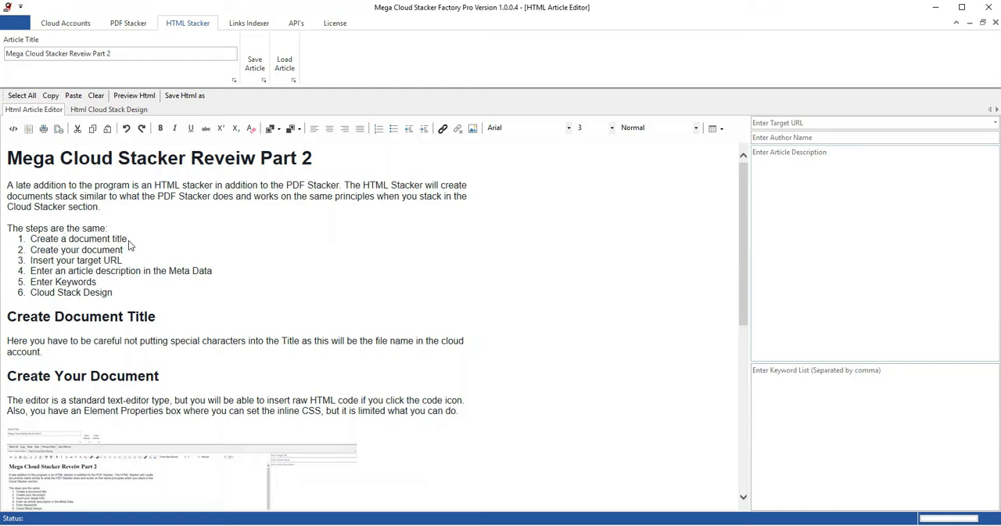
{"action": "left_click_drag", "start_coordinate": [128, 240], "coordinate": [32, 241]}
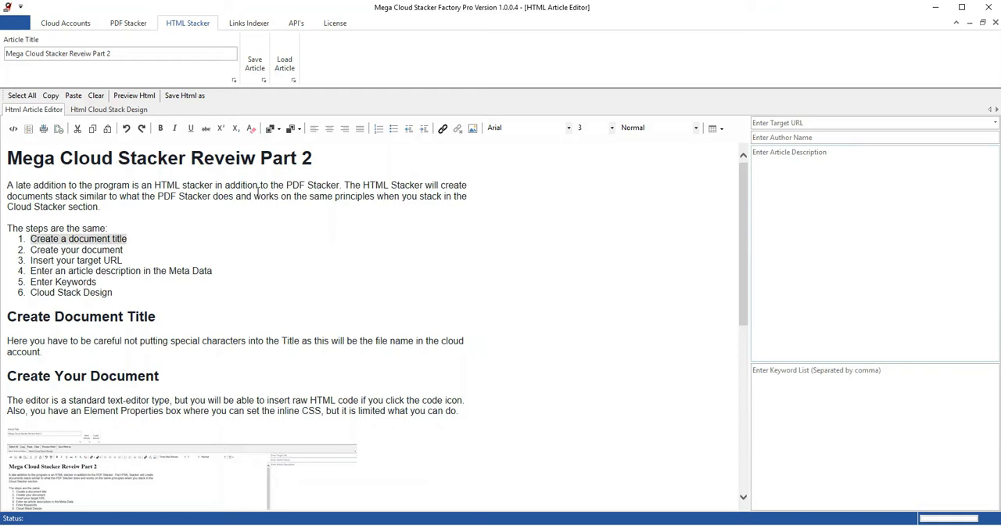
{"action": "left_click", "coordinate": [442, 129]}
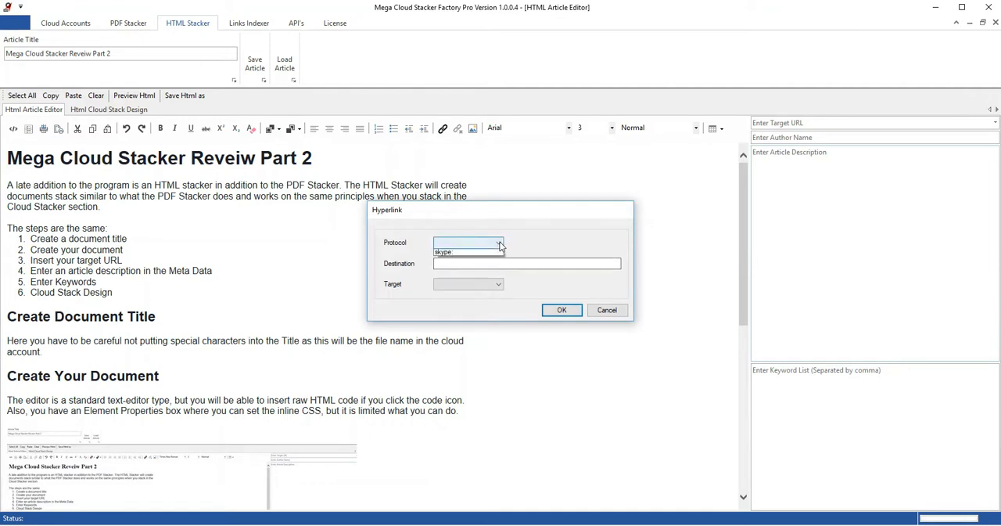
{"action": "left_click", "coordinate": [501, 244]}
{"action": "left_click", "coordinate": [501, 243]}
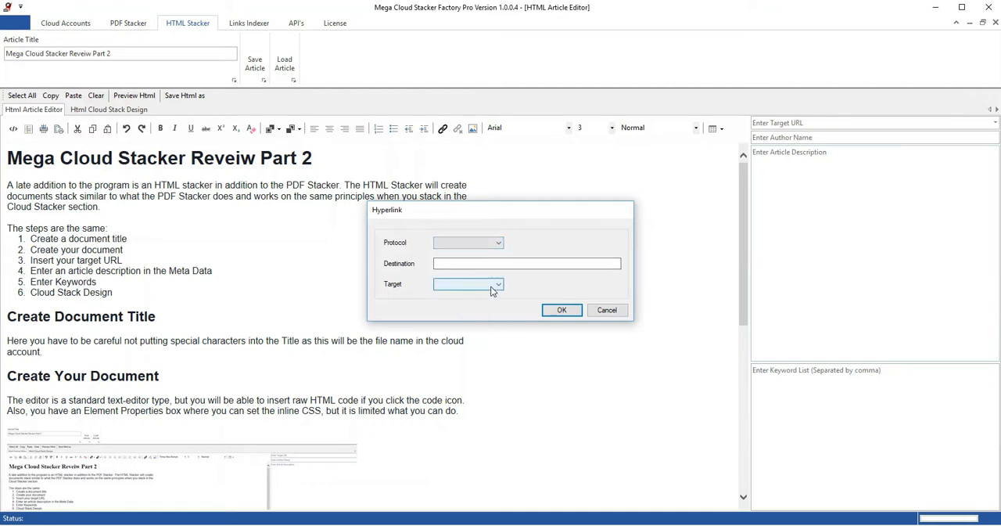
{"action": "left_click", "coordinate": [493, 288]}
{"action": "left_click", "coordinate": [493, 288]}
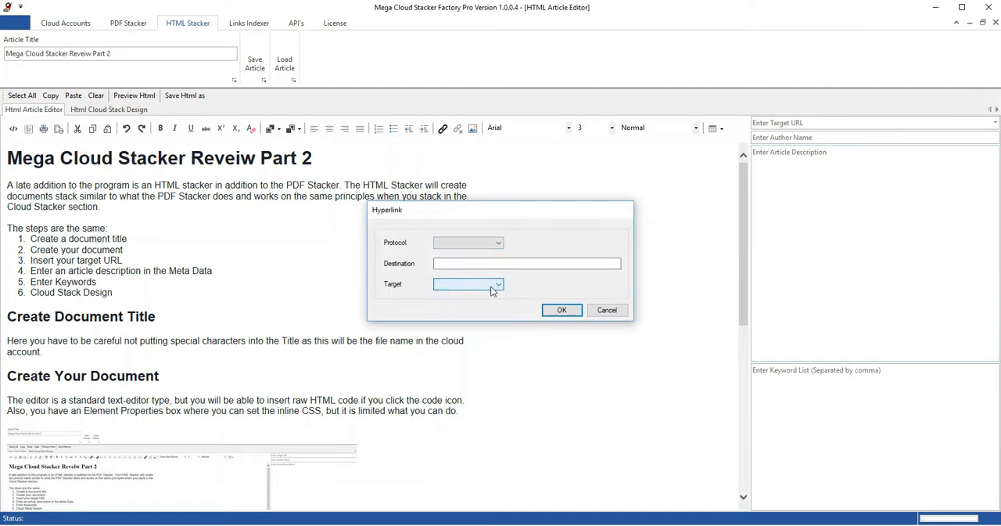
{"action": "left_click", "coordinate": [620, 313]}
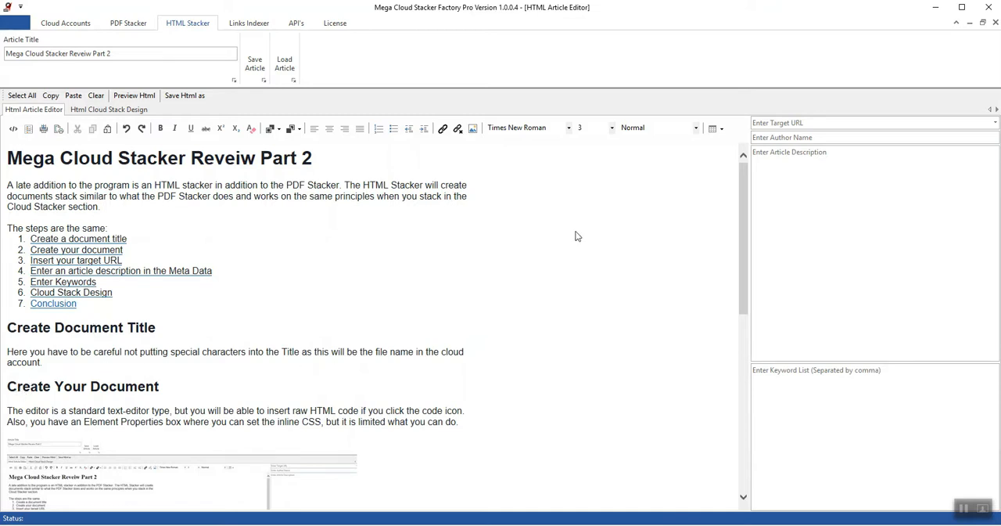
Step: Paste the link ending in megacloud-stacker/Mega%20Cloud%20Stacker%20Factory.pdf as the article's target URL
{"action": "left_click_drag", "start_coordinate": [738, 257], "coordinate": [730, 208]}
{"action": "left_click", "coordinate": [757, 123]}
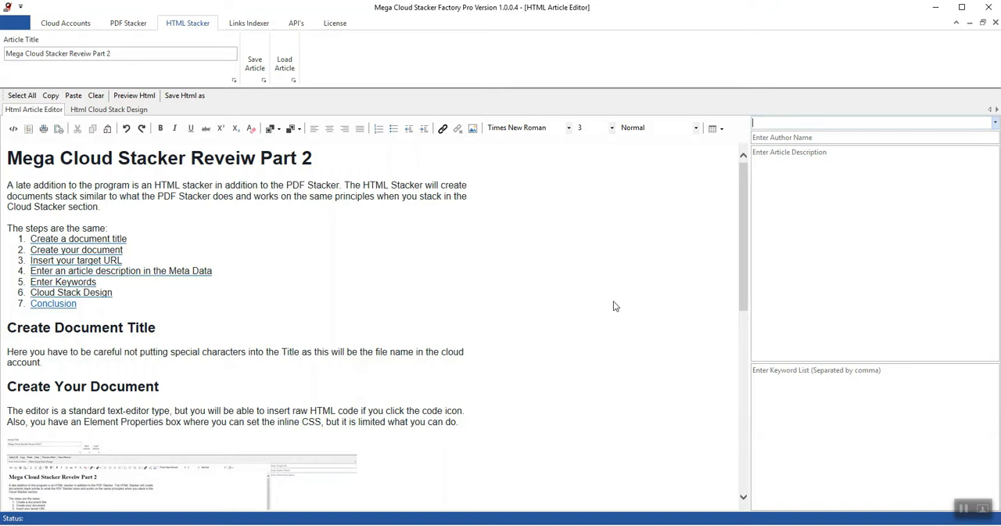
{"action": "key", "text": "ctrl+v"}
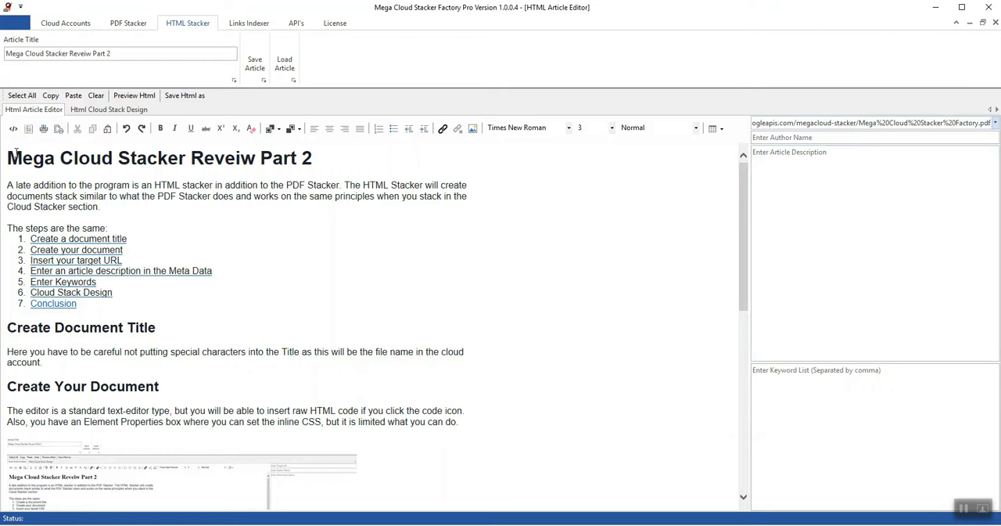
Step: Copy the article text from the title through the Create Your Document paragraph into the article description
{"action": "left_click_drag", "start_coordinate": [11, 153], "coordinate": [476, 431]}
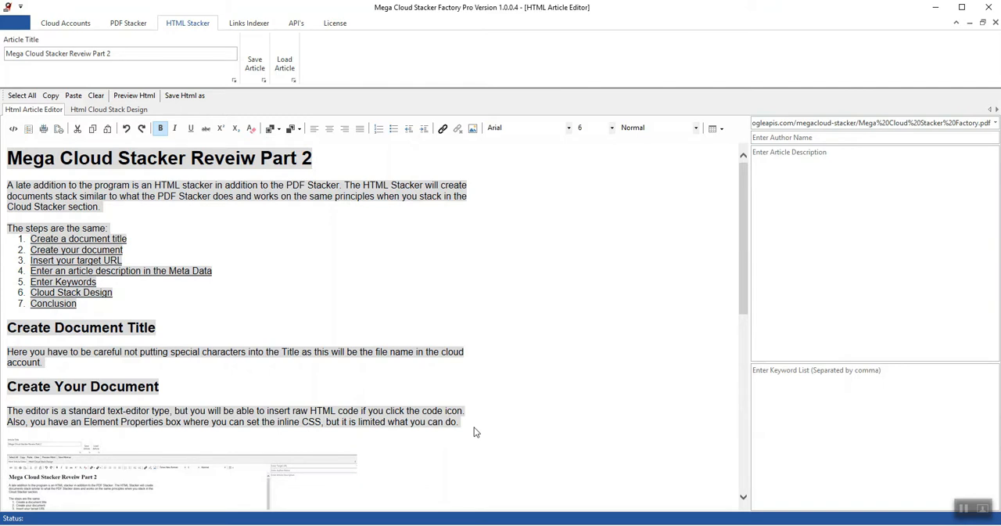
{"action": "left_click", "coordinate": [760, 158]}
{"action": "type", "text": "Create Document Title  Here you have to be careful not putting special characters into the Title as this will be the file name in the cloud account.  Create Your Document  The editor is a standard text-editor type, but you will be able to insert raw HTML code if you click the code icon. Also, you have an Element Properties box where you can set the inline CSS, but it is limited what you can do."}
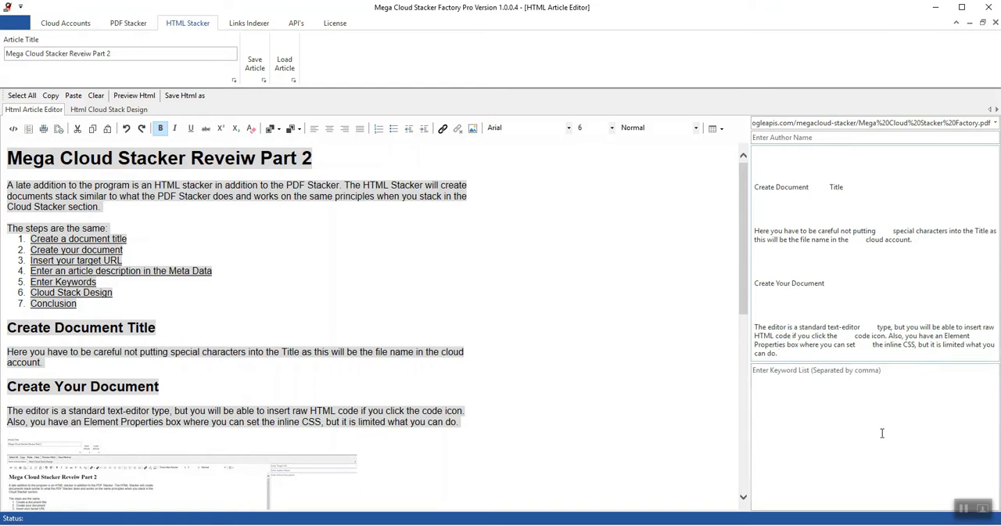
Step: Enter keywords Mega Cloud Stacker Review, Mega Cloud Stacker, Mega Cloud HTML Stacker, Cloud Stacker by Ranking Factory, Mega Cloud Stacker by Raning Factory, Mega Cloud Stack Factory
{"action": "left_click", "coordinate": [756, 374]}
{"action": "type", "text": "M"}
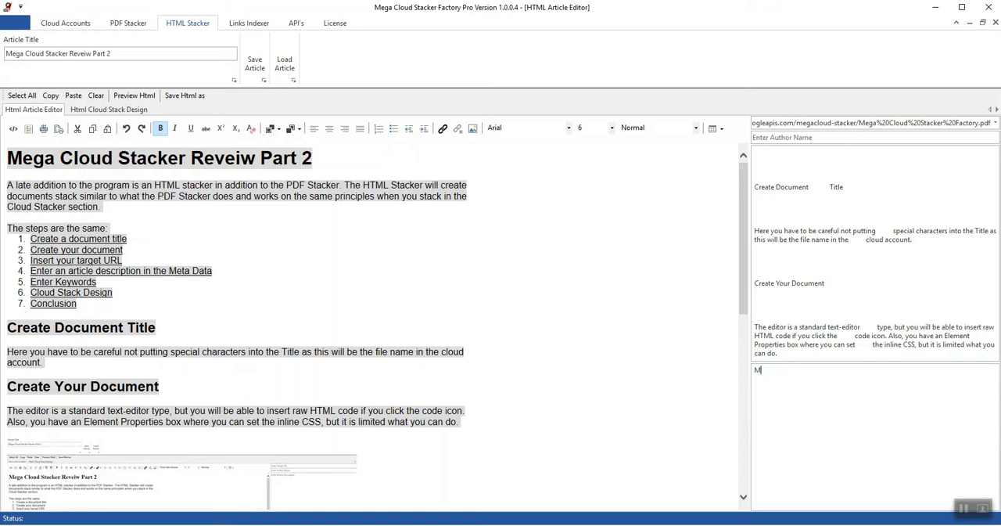
{"action": "type", "text": "eta"}
{"action": "type", "text": "Cloud Stacker,"}
{"action": "key", "text": "ctrl+a"}
{"action": "type", "text": "Mega Cloud Stacker Review, Mega Cloud Stacker, Mega Cloud HTML Stacker, Cloud Stacker by Ranking Factory, Mega Cloud Stacker by Raning Factory, Mega Cloud Stack Factory"}
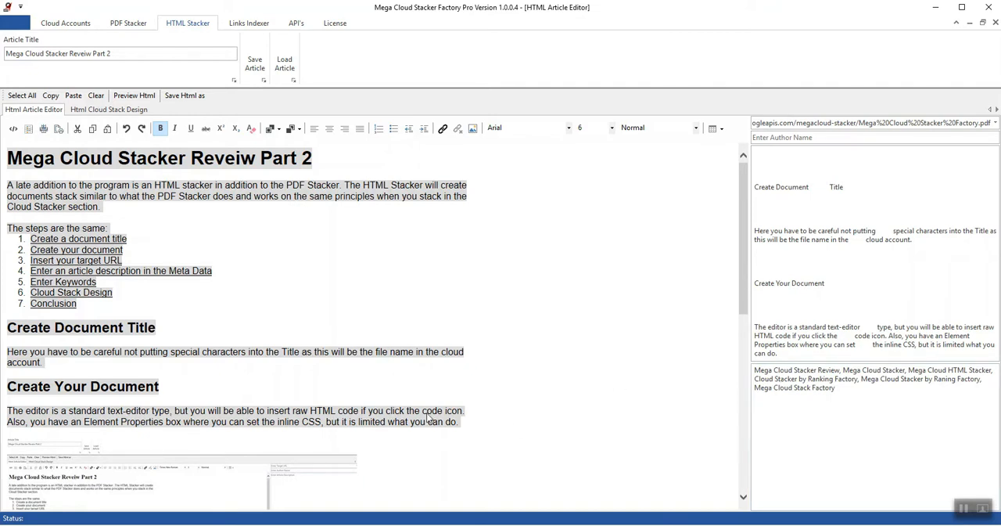
Step: Insert a blank line after the "see more here" link in the Cloud Stack Design section
{"action": "left_click_drag", "start_coordinate": [746, 273], "coordinate": [748, 448]}
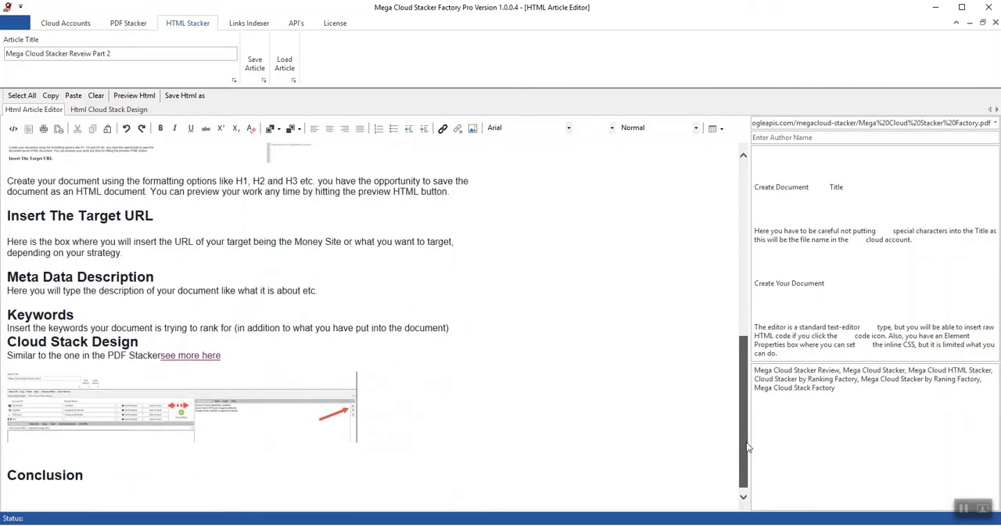
{"action": "left_click", "coordinate": [238, 359]}
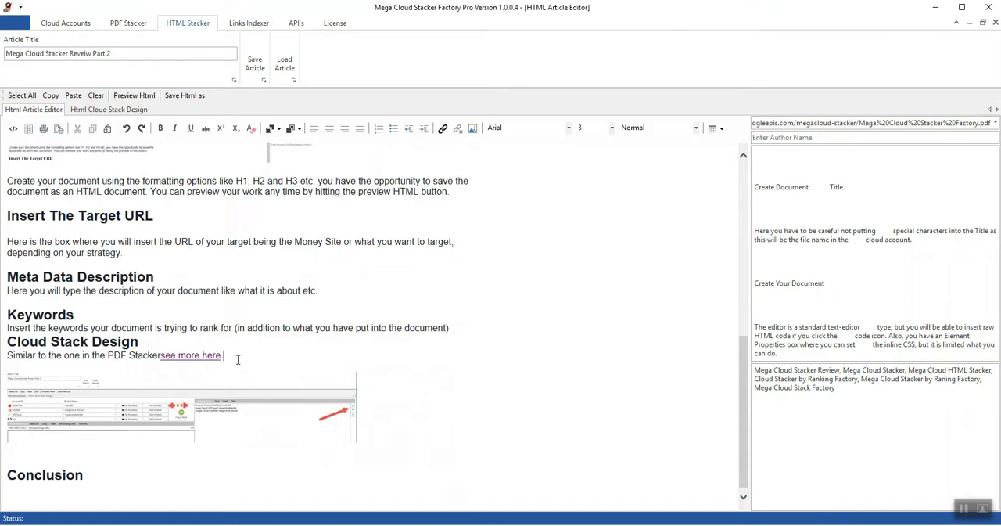
{"action": "key", "text": "Return"}
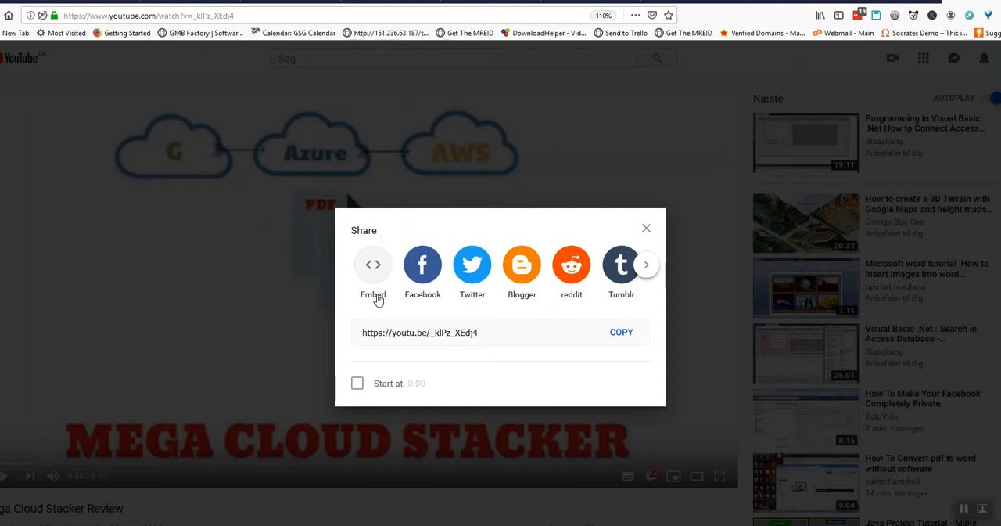
Step: Copy the YouTube embed code of the Mega Cloud Stacker Review video and return to Mega Cloud Stacker Factory Pro
{"action": "left_click", "coordinate": [374, 298]}
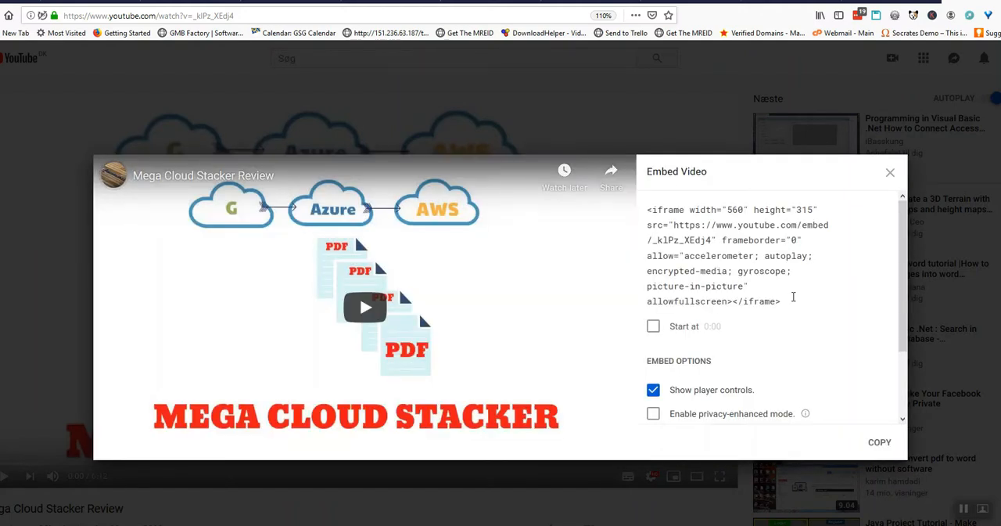
{"action": "left_click", "coordinate": [795, 298]}
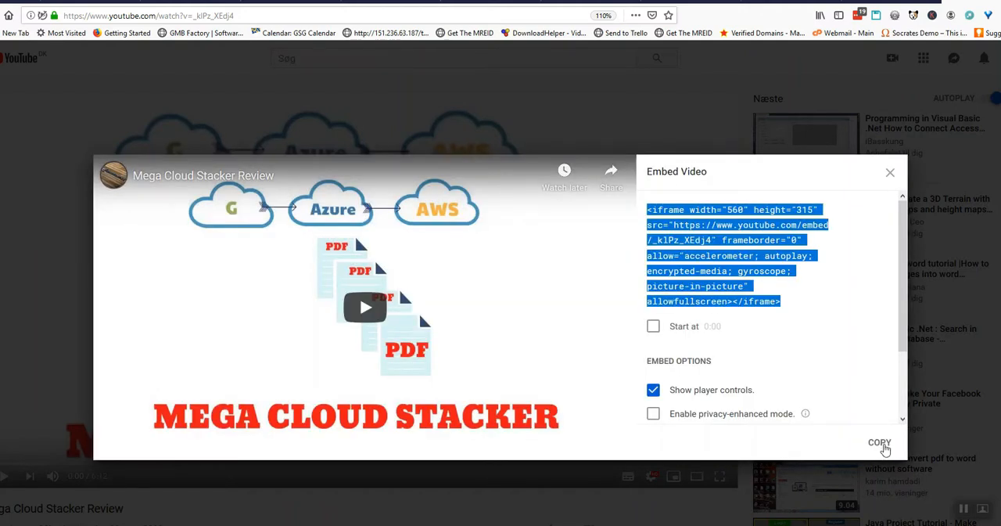
{"action": "left_click", "coordinate": [880, 443]}
{"action": "mouse_move", "coordinate": [526, 525]}
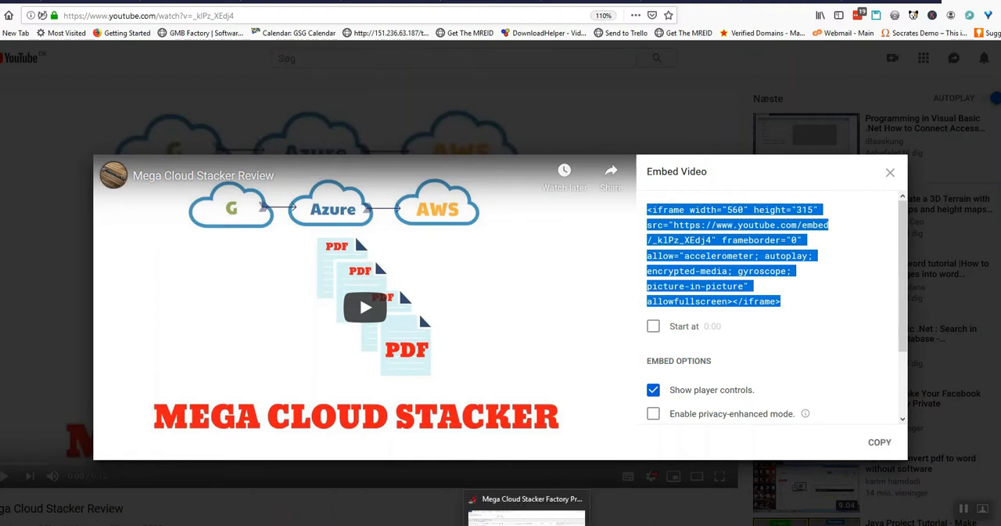
{"action": "left_click", "coordinate": [526, 518]}
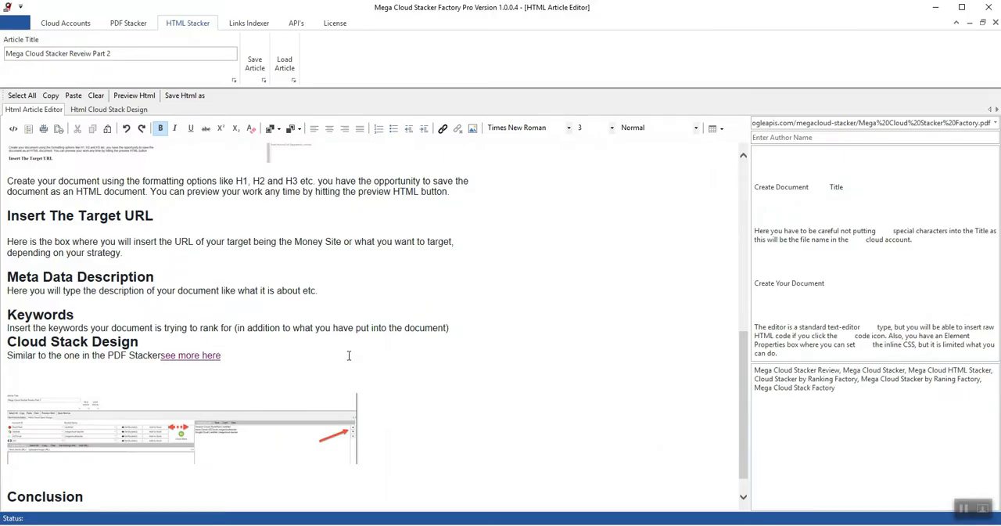
Step: Paste the video embed code into the article's HTML source between the HTMLStackDesign.jpg image and the Conclusion heading, and check it in the visual editor
{"action": "left_click", "coordinate": [21, 380]}
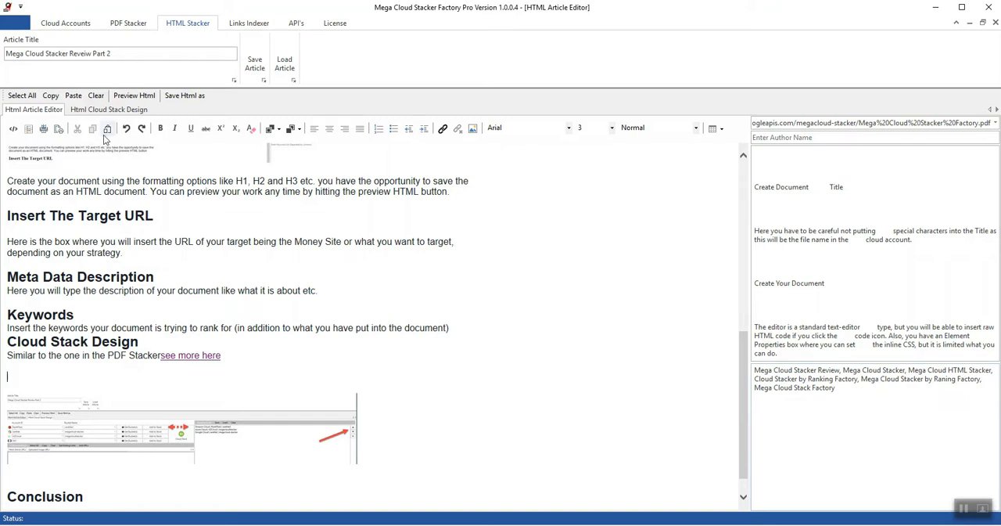
{"action": "left_click", "coordinate": [13, 128]}
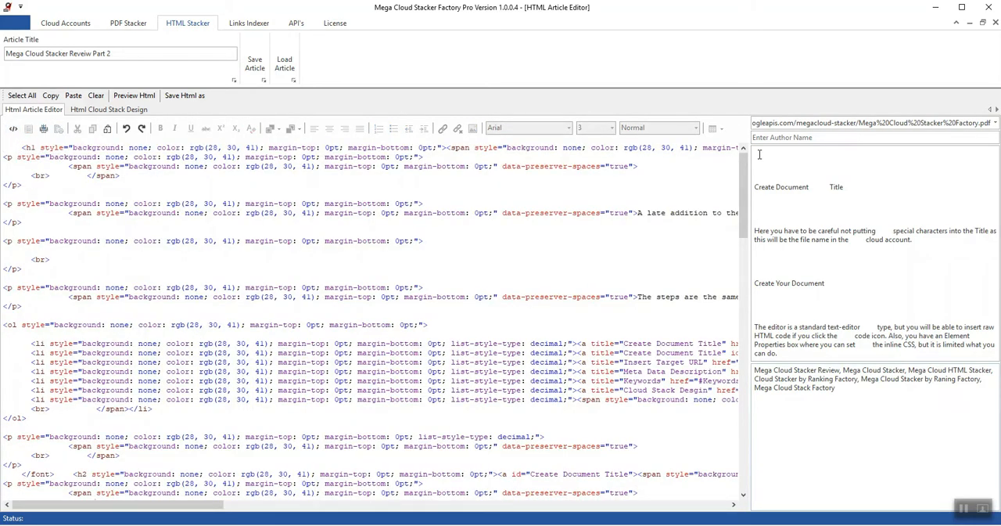
{"action": "left_click_drag", "start_coordinate": [750, 186], "coordinate": [758, 431]}
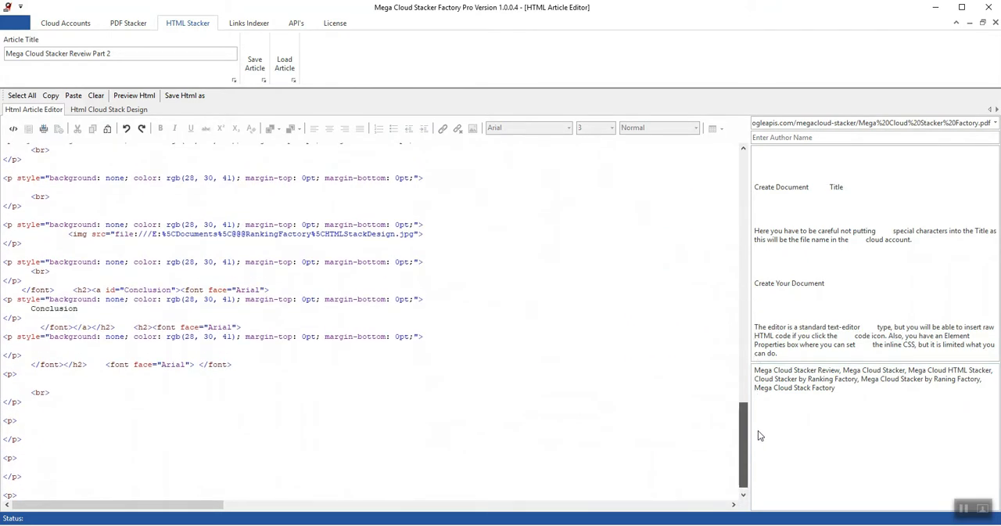
{"action": "left_click_drag", "start_coordinate": [758, 428], "coordinate": [762, 382]}
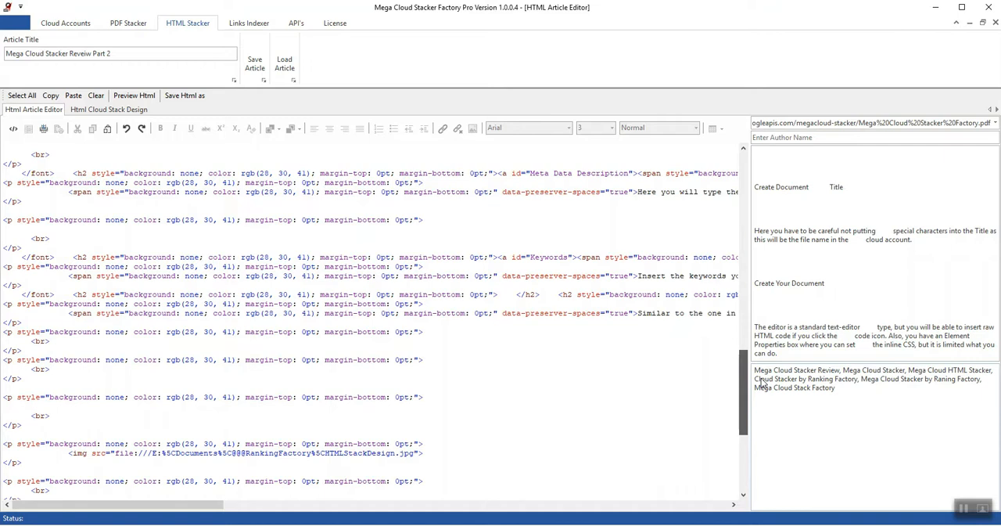
{"action": "left_click_drag", "start_coordinate": [762, 382], "coordinate": [764, 410]}
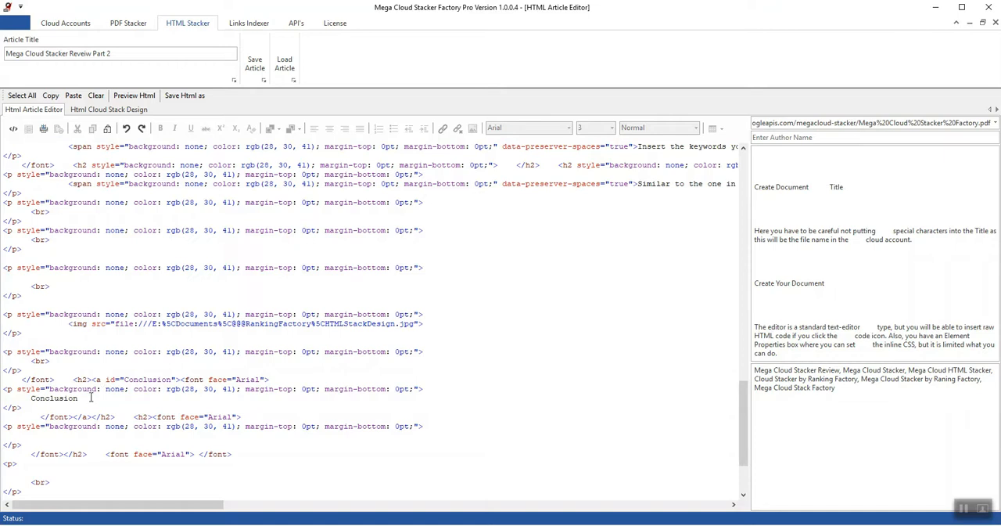
{"action": "left_click", "coordinate": [60, 364]}
{"action": "key", "text": "ctrl+v"}
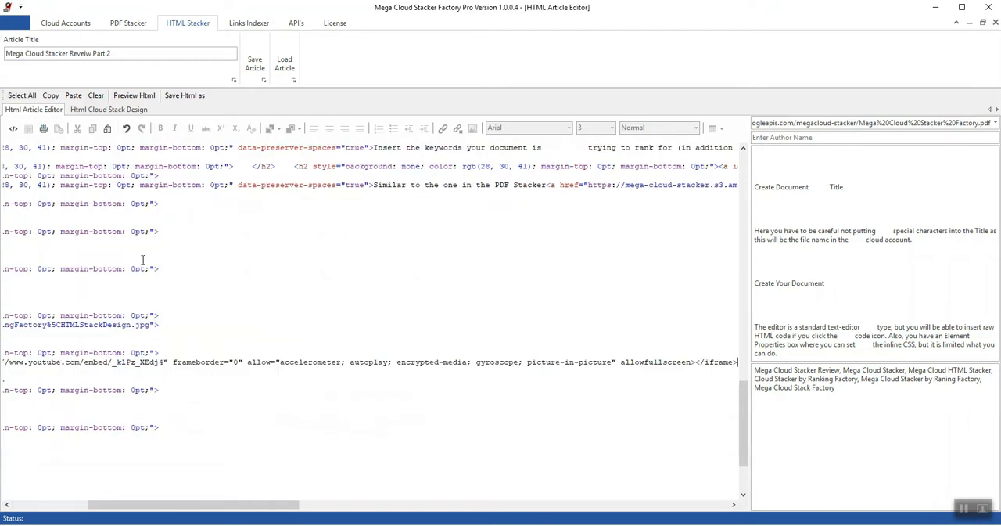
{"action": "left_click", "coordinate": [12, 128]}
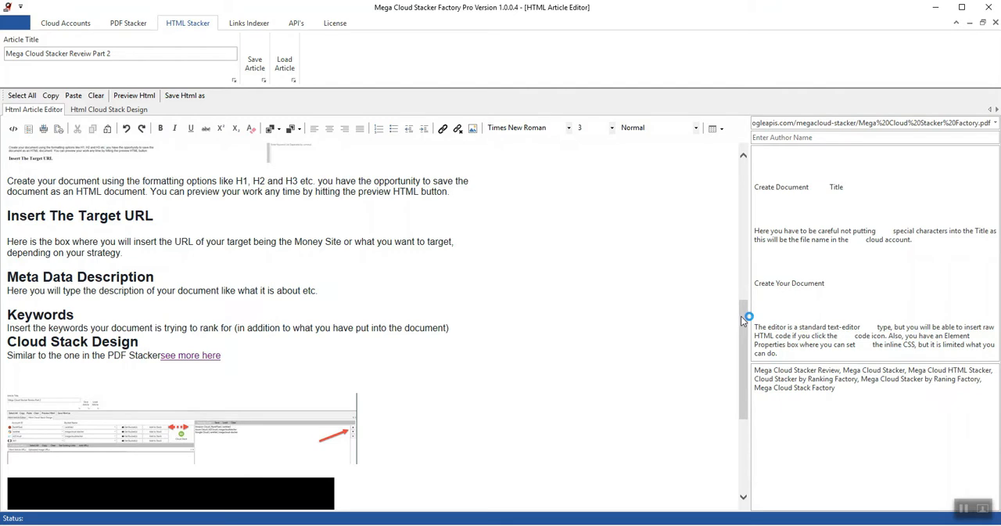
{"action": "left_click_drag", "start_coordinate": [743, 318], "coordinate": [761, 384]}
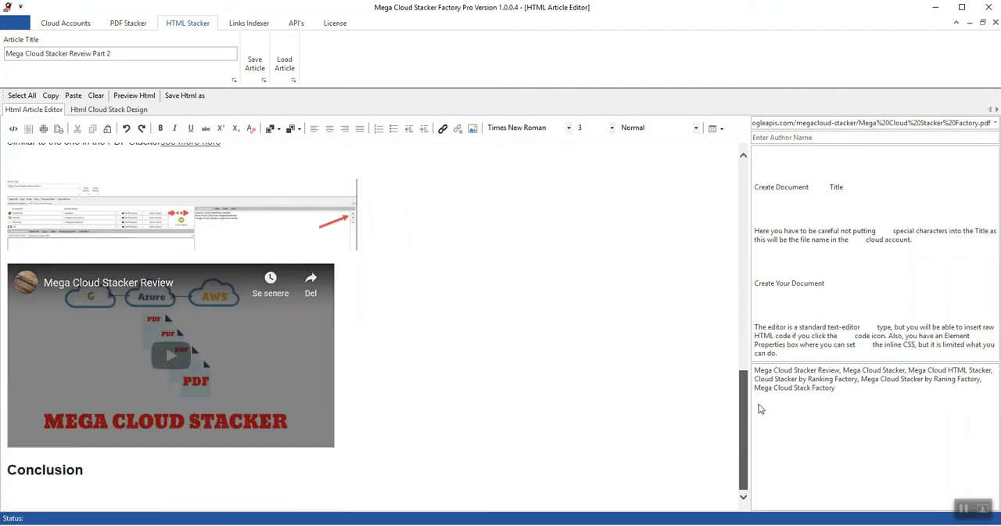
{"action": "left_click_drag", "start_coordinate": [765, 424], "coordinate": [749, 374]}
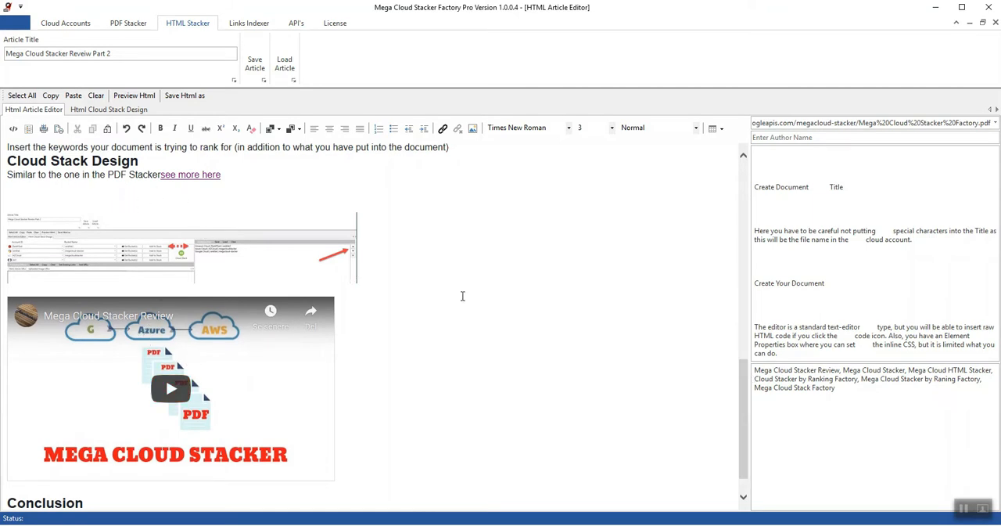
Step: Move the video's iframe code in the HTML source to the blank paragraph above the HTMLStackDesign.jpg image and check the article
{"action": "left_click", "coordinate": [13, 128]}
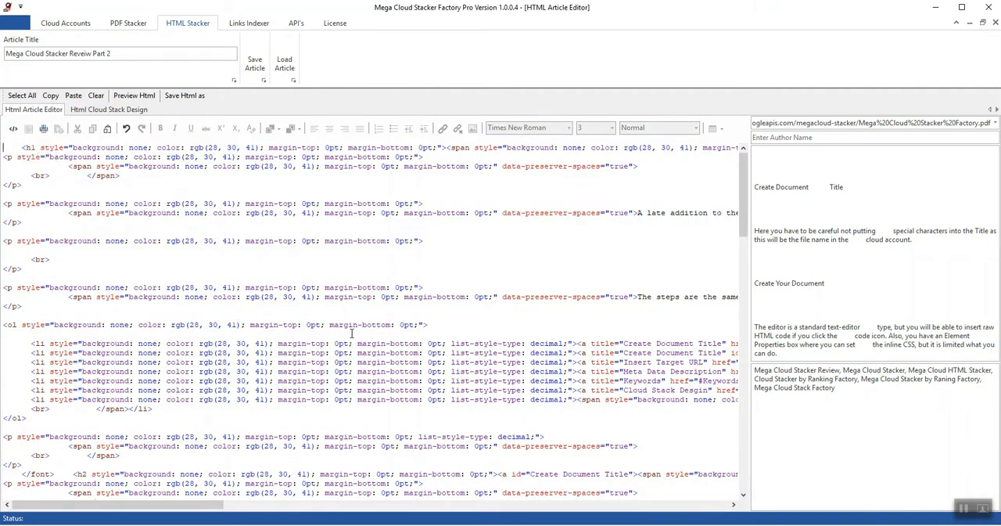
{"action": "left_click_drag", "start_coordinate": [740, 215], "coordinate": [776, 447]}
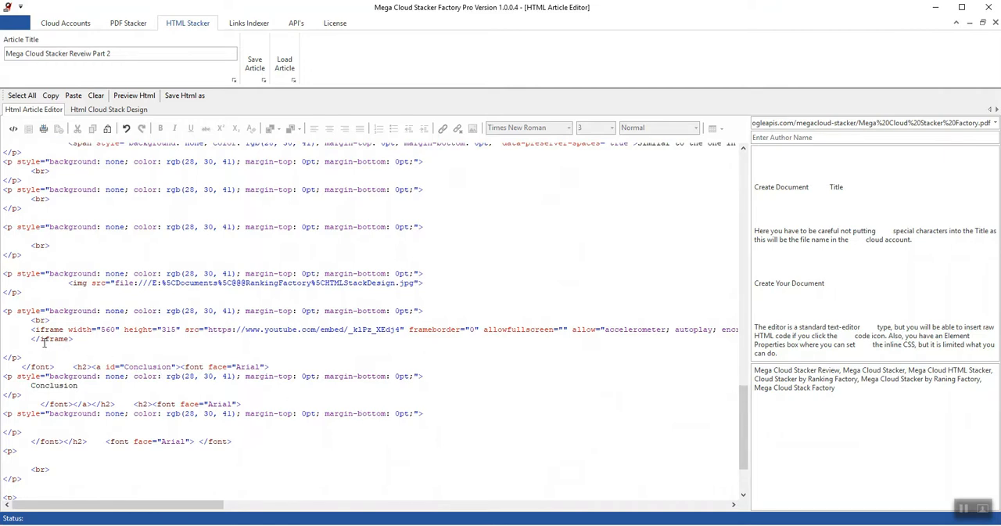
{"action": "left_click_drag", "start_coordinate": [29, 330], "coordinate": [79, 340]}
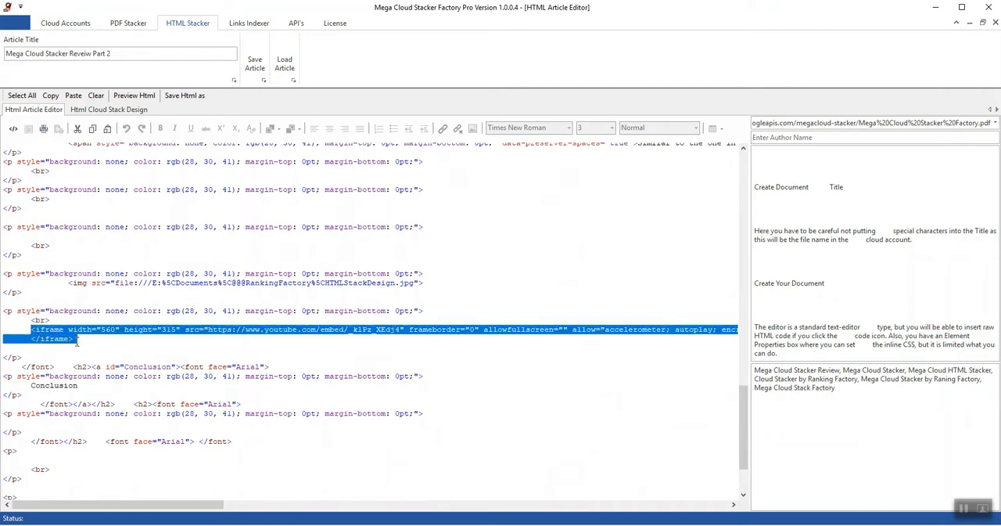
{"action": "key", "text": "Delete"}
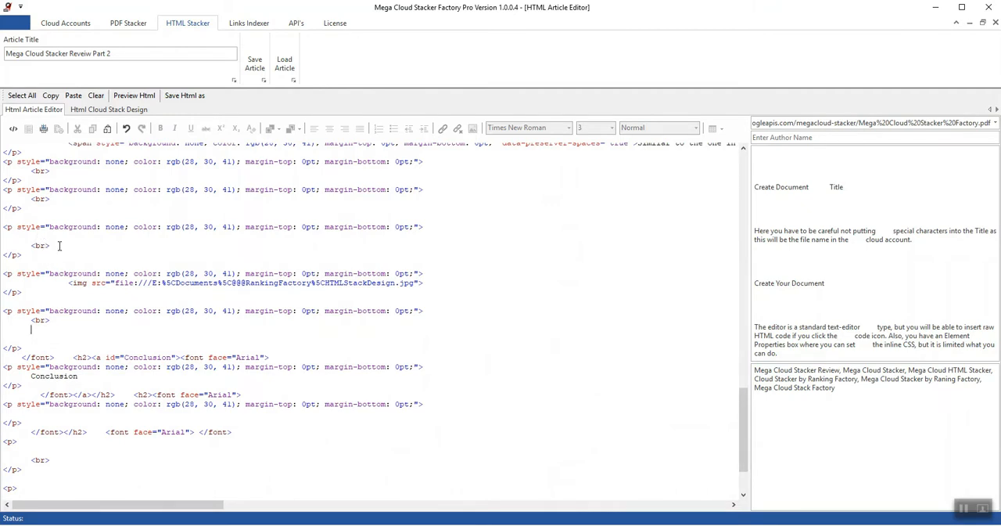
{"action": "left_click", "coordinate": [61, 203]}
{"action": "key", "text": "ctrl+v"}
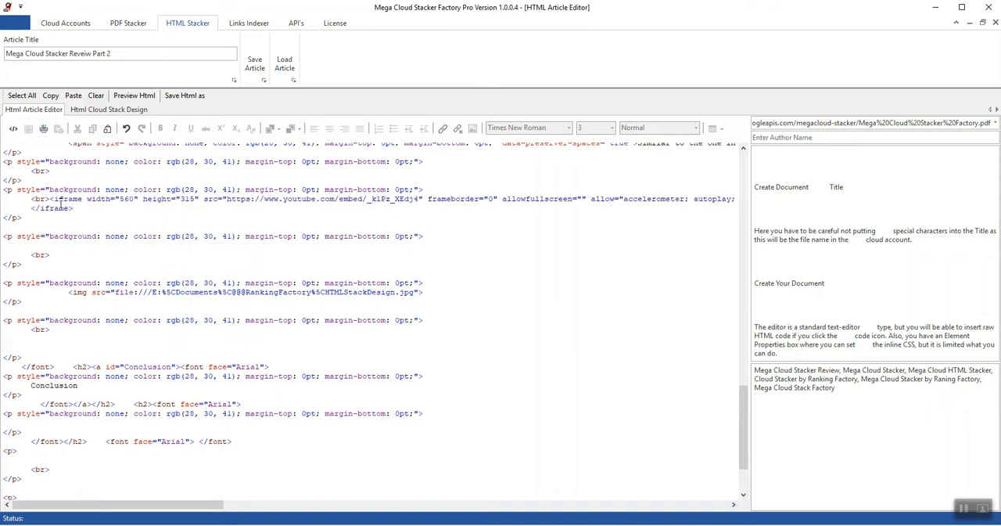
{"action": "left_click", "coordinate": [12, 127]}
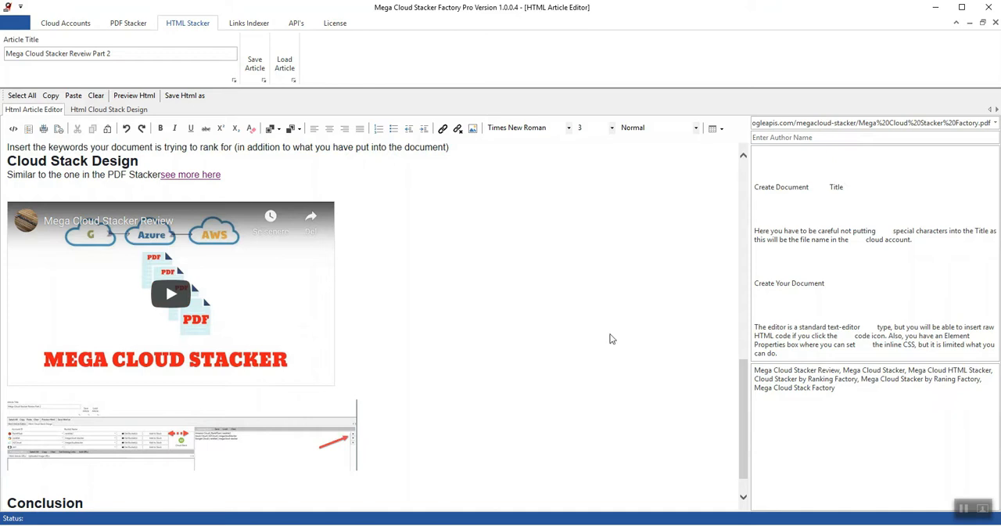
{"action": "left_click_drag", "start_coordinate": [744, 397], "coordinate": [751, 454]}
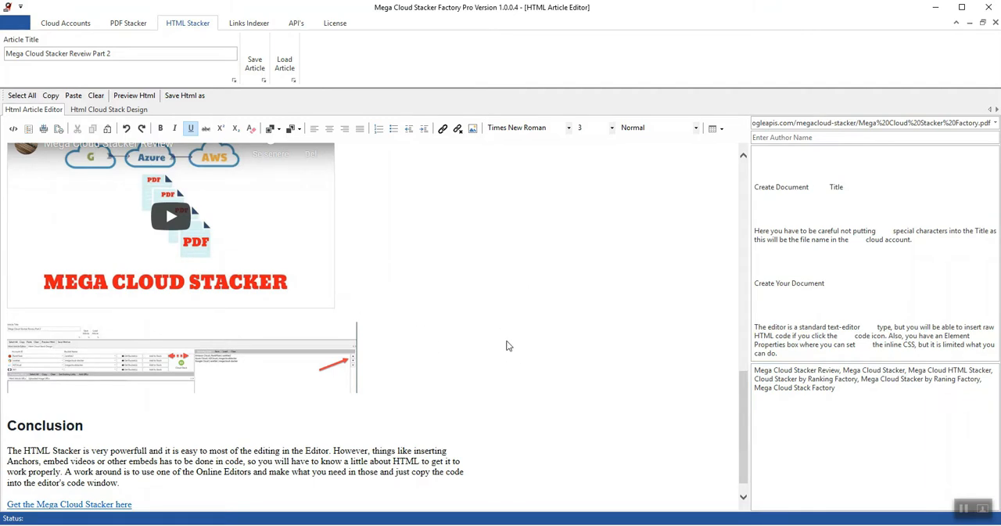
Step: Open the HTML cloud stack design and select HBH as the AWS account
{"action": "left_click", "coordinate": [101, 114]}
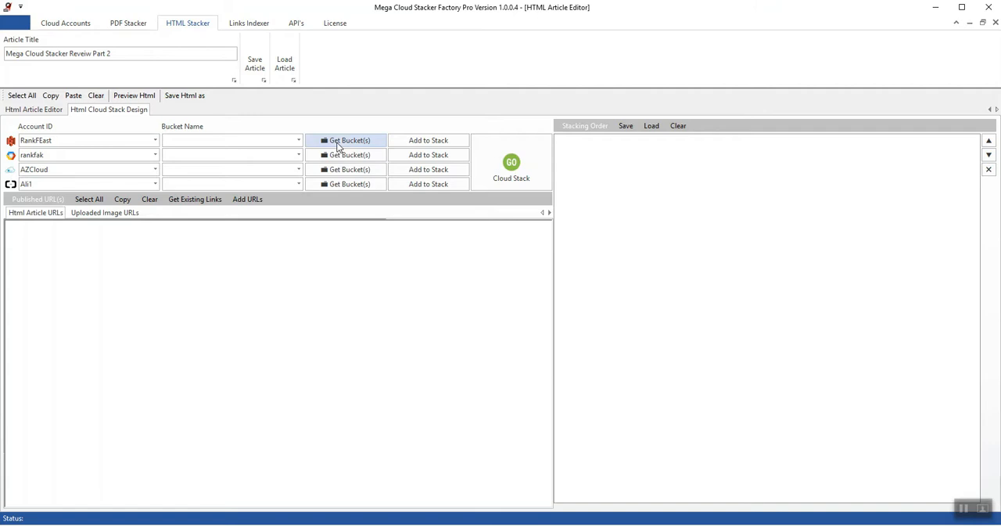
{"action": "left_click", "coordinate": [155, 141]}
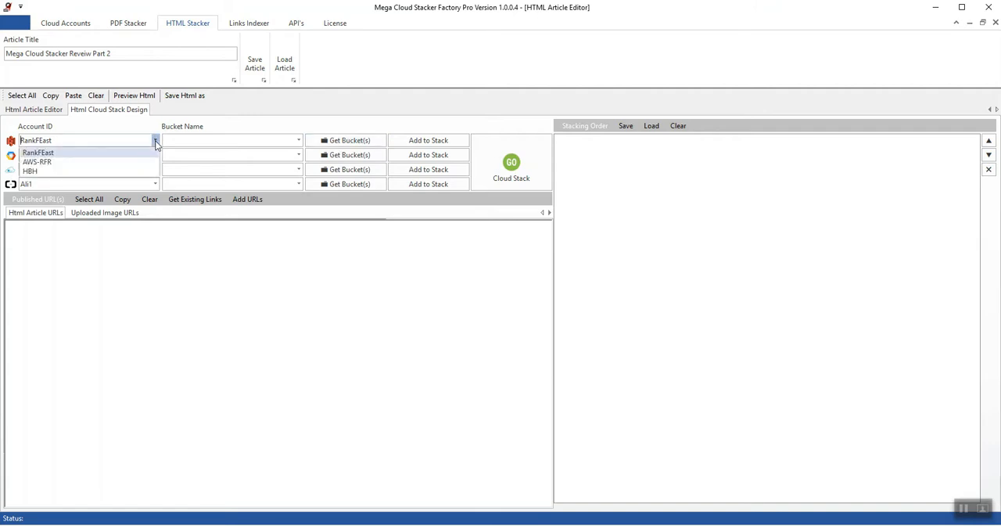
{"action": "left_click", "coordinate": [146, 171]}
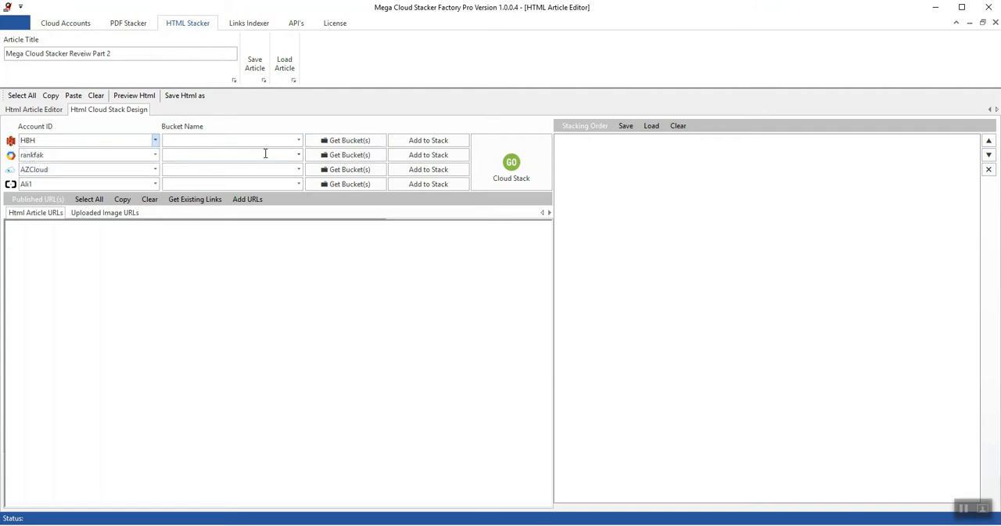
Step: Load the bucket list of the Amazon account HBH and select the megacloud-stacker bucket
{"action": "left_click", "coordinate": [349, 140]}
{"action": "left_click", "coordinate": [299, 140]}
{"action": "left_click_drag", "start_coordinate": [298, 191], "coordinate": [302, 385]}
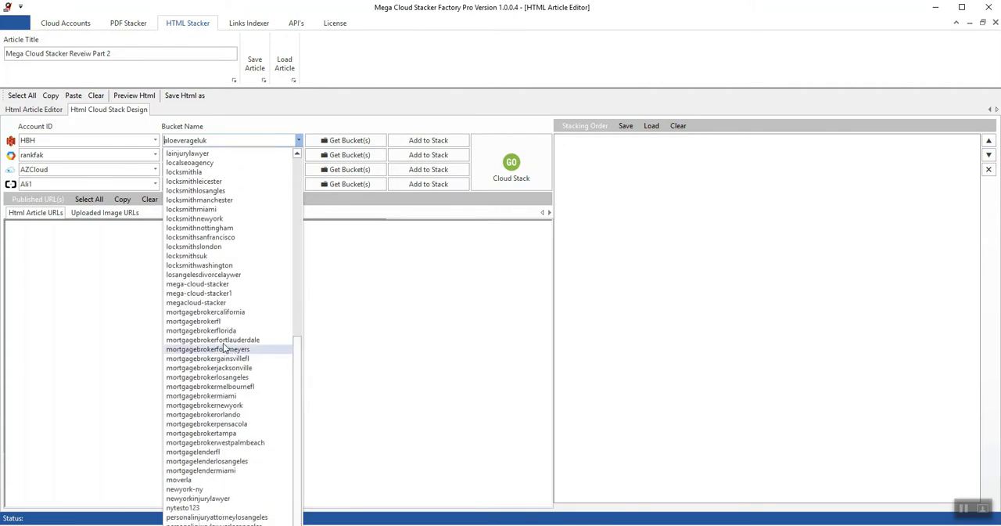
{"action": "left_click", "coordinate": [209, 303]}
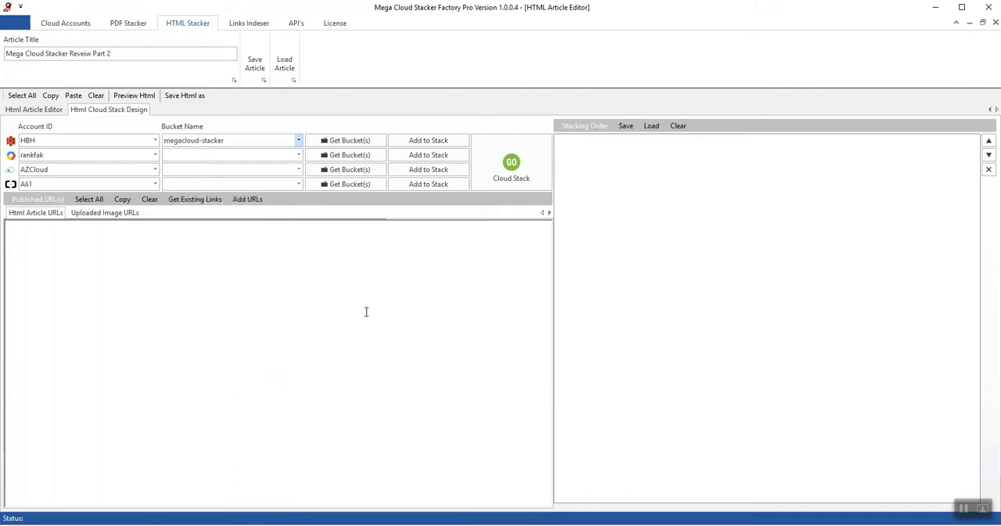
{"action": "left_click", "coordinate": [299, 141]}
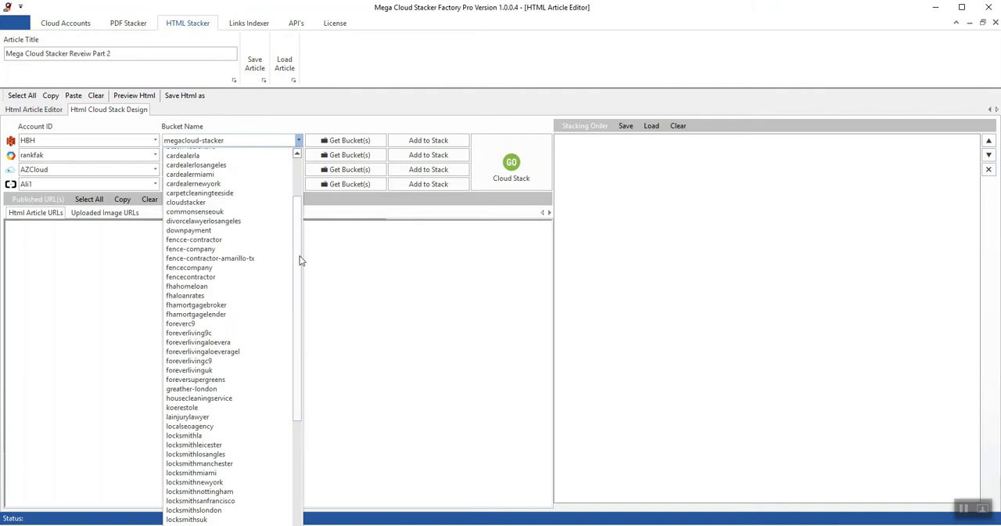
{"action": "left_click_drag", "start_coordinate": [299, 317], "coordinate": [297, 338]}
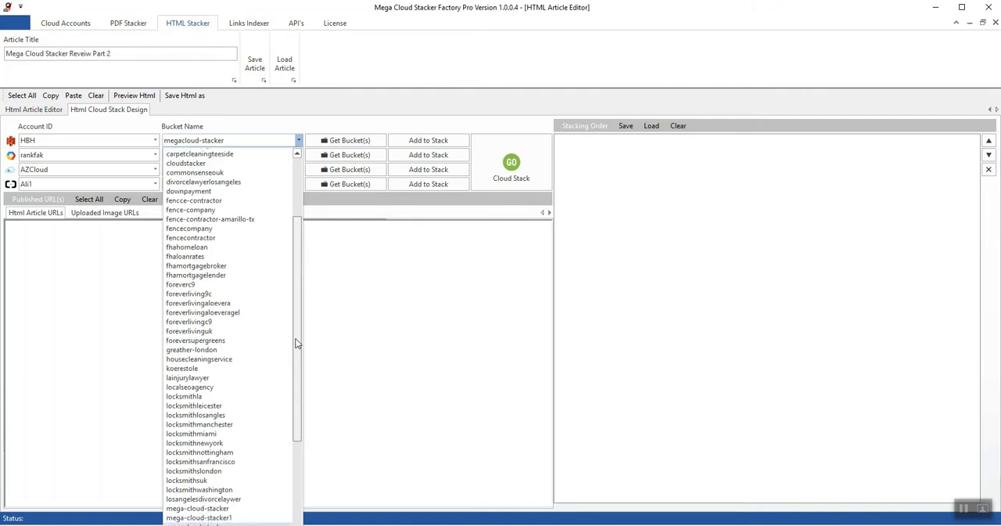
{"action": "left_click", "coordinate": [226, 499]}
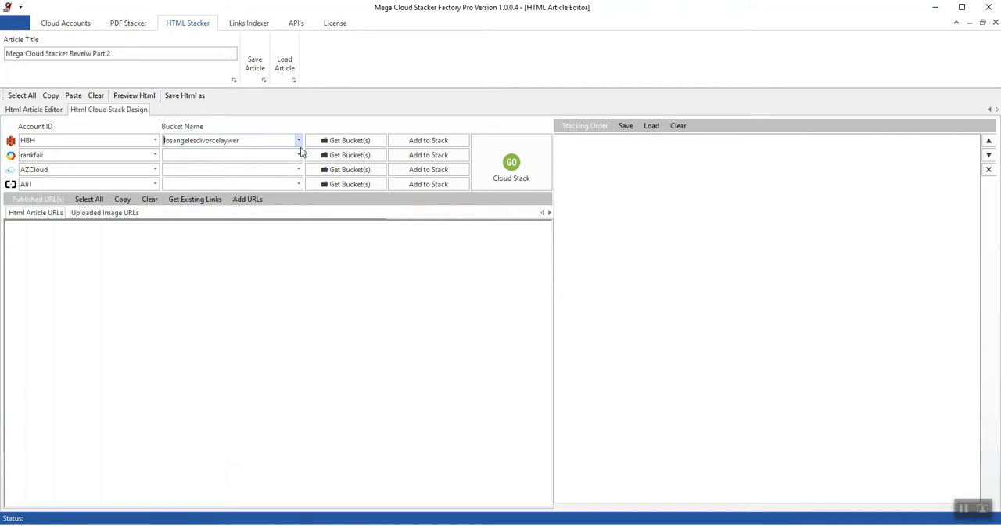
Step: Change the HBH account's bucket to mega-cloud-stacker and add it to the stacking order
{"action": "left_click", "coordinate": [299, 141]}
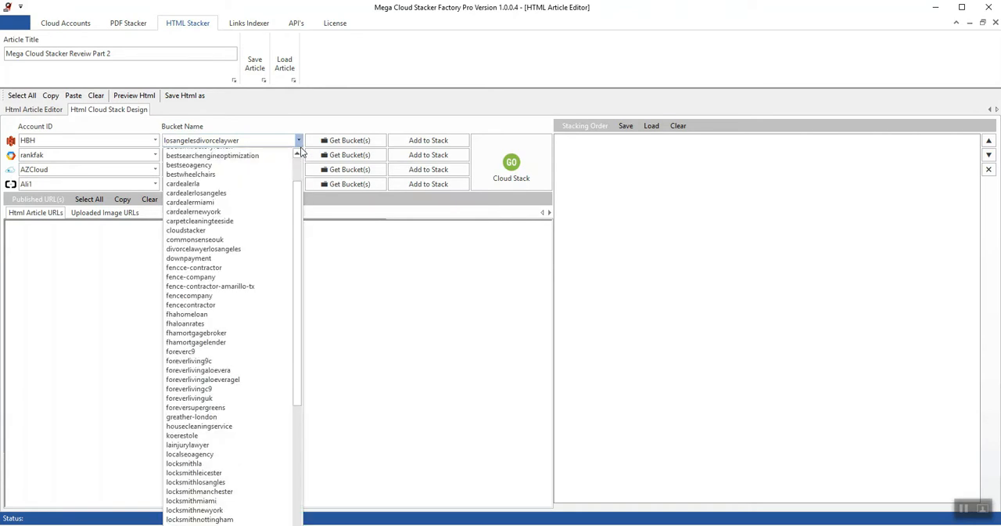
{"action": "left_click_drag", "start_coordinate": [295, 272], "coordinate": [301, 368]}
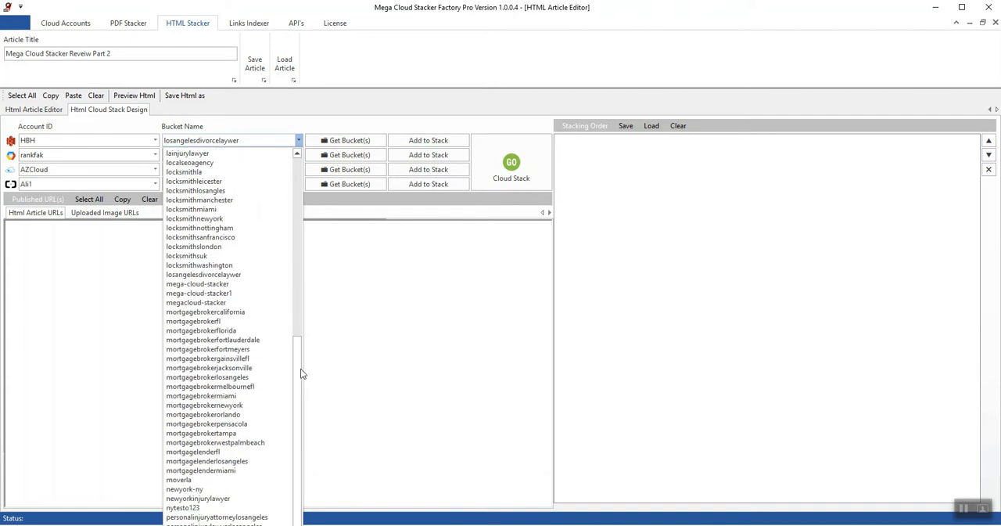
{"action": "left_click", "coordinate": [191, 284]}
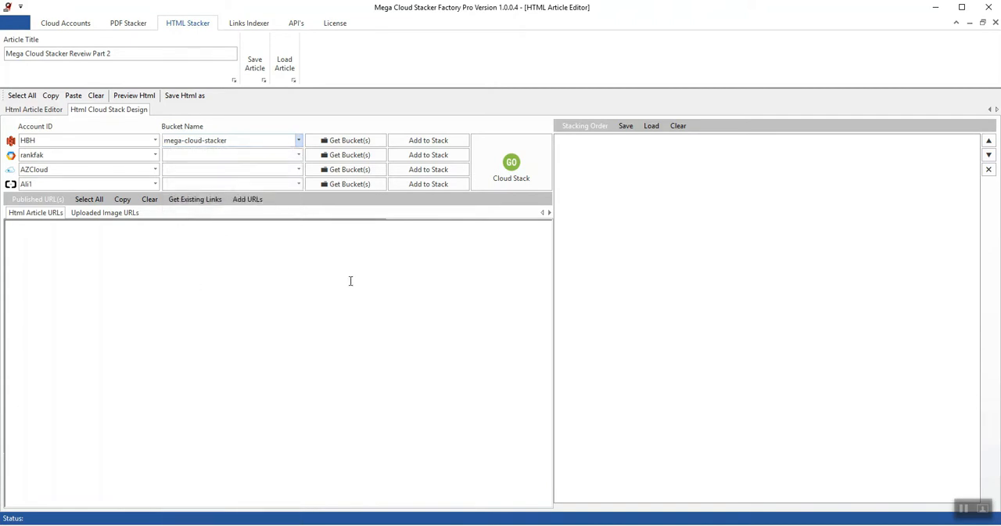
{"action": "left_click", "coordinate": [429, 140]}
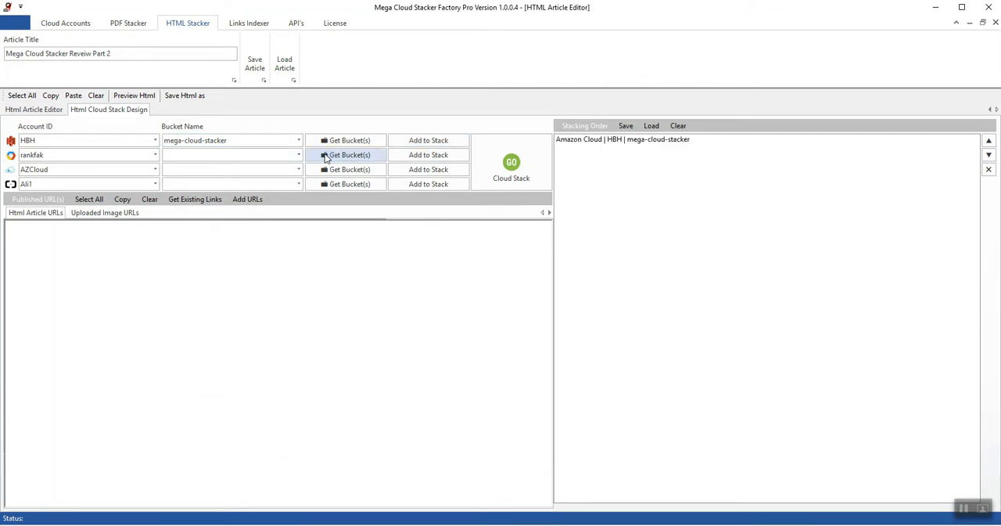
Step: Load the bucket list of the Google Cloud account rankfak and select the megacloud-stacker bucket
{"action": "left_click", "coordinate": [326, 157]}
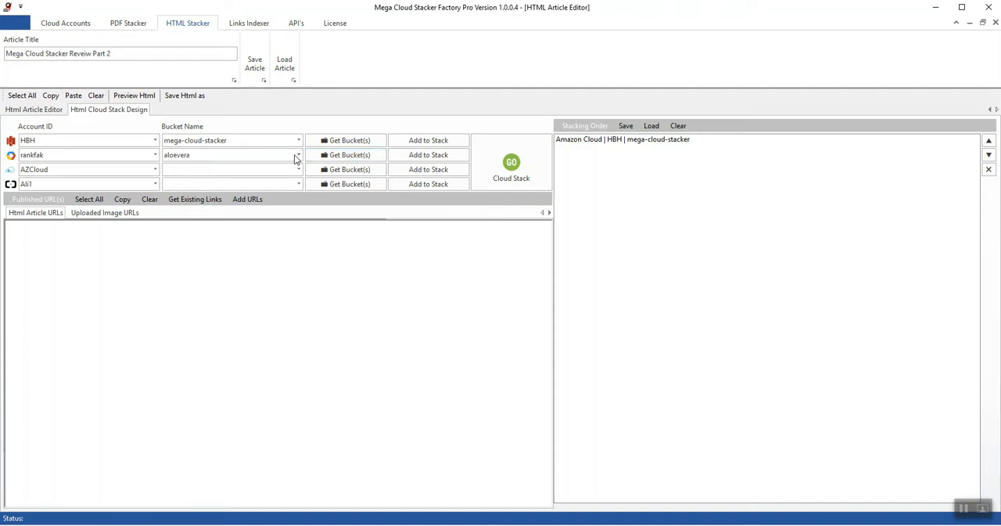
{"action": "left_click", "coordinate": [298, 155]}
{"action": "left_click_drag", "start_coordinate": [297, 217], "coordinate": [290, 380]}
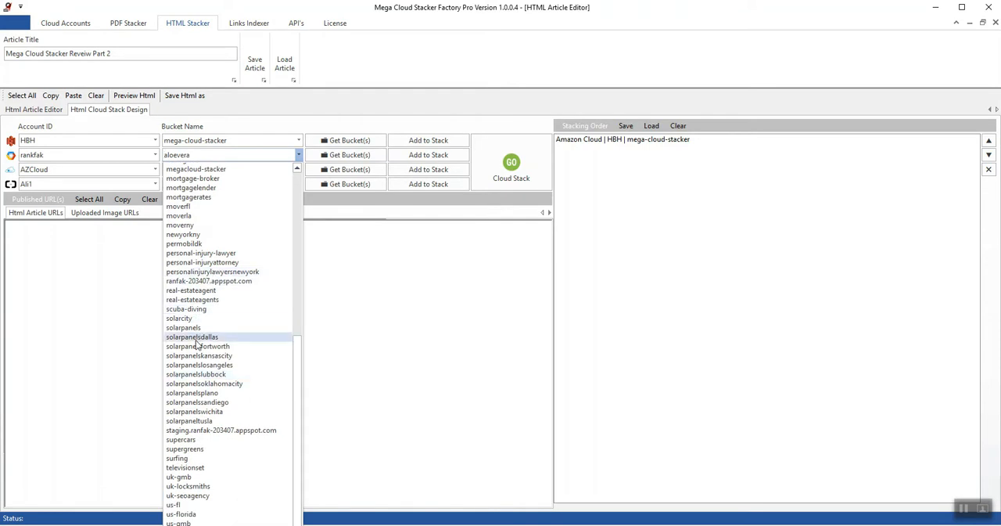
{"action": "left_click", "coordinate": [230, 171]}
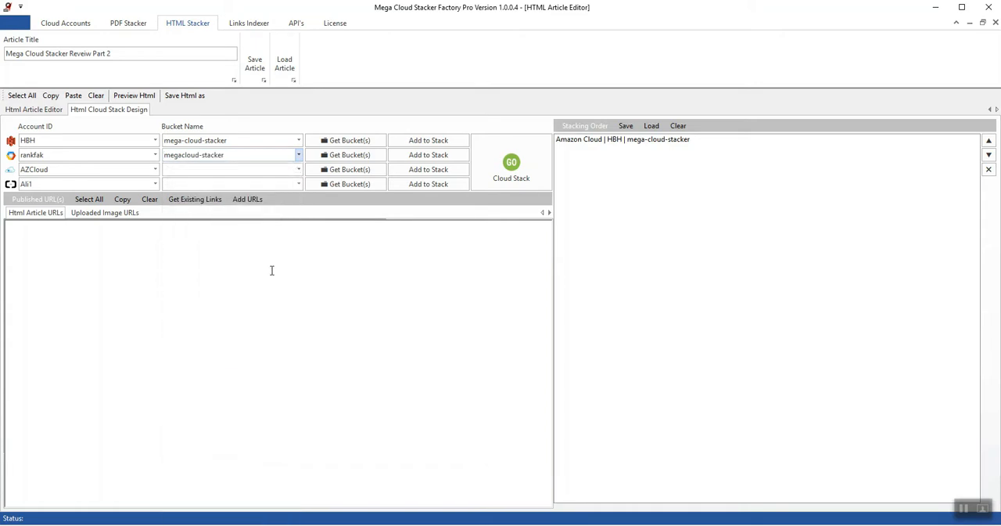
Step: Select AZCloud's megacloudstacker bucket from its loaded bucket list, then add AZCloud followed by rankfak to the stacking order
{"action": "left_click", "coordinate": [346, 171]}
{"action": "left_click", "coordinate": [298, 170]}
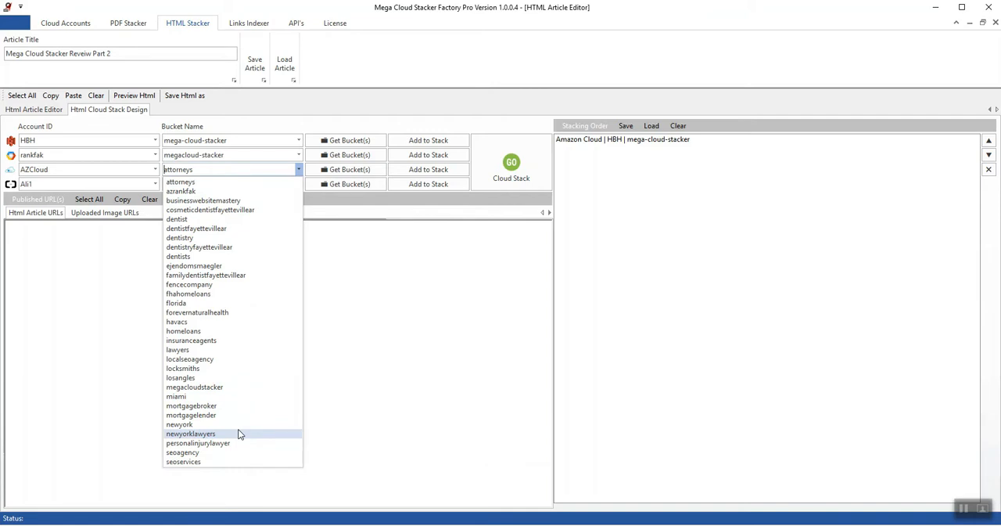
{"action": "left_click", "coordinate": [221, 387]}
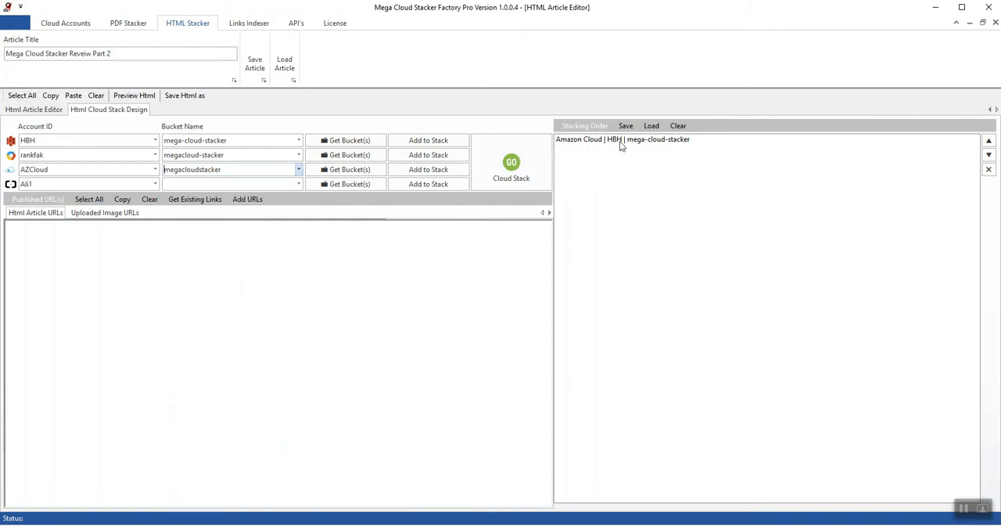
{"action": "left_click", "coordinate": [437, 176]}
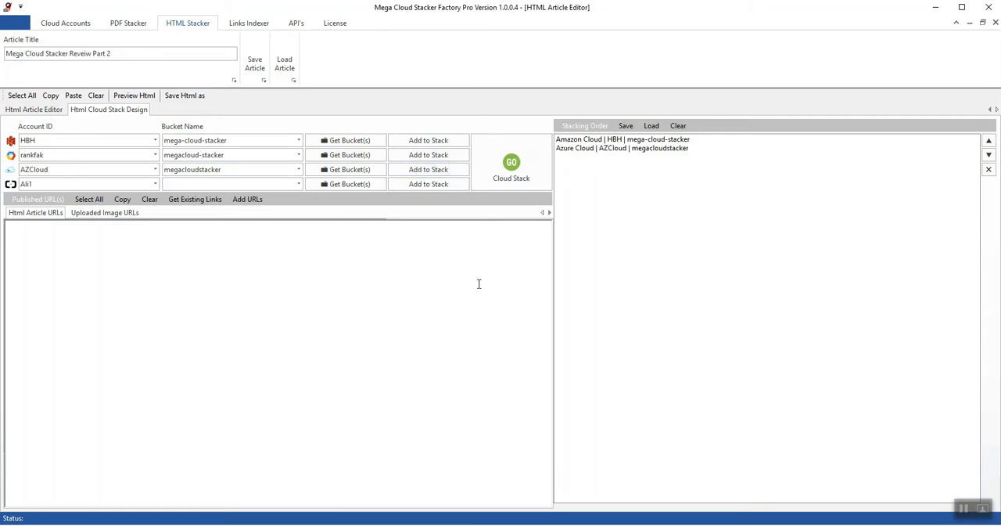
{"action": "left_click", "coordinate": [438, 155]}
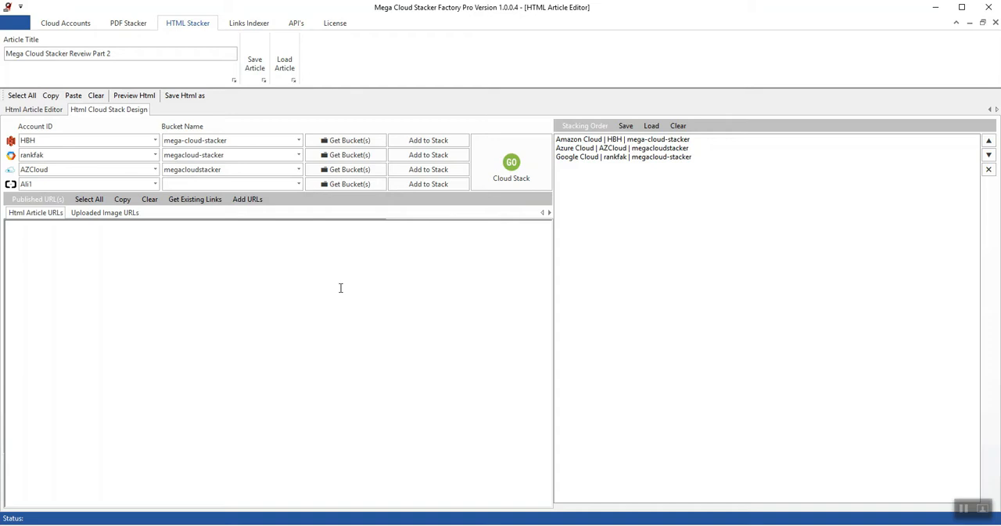
Step: Save the article, and save the stacking order as a text file named MegaStackerReview in the Stack Order folder
{"action": "left_click", "coordinate": [252, 71]}
{"action": "left_click", "coordinate": [626, 125]}
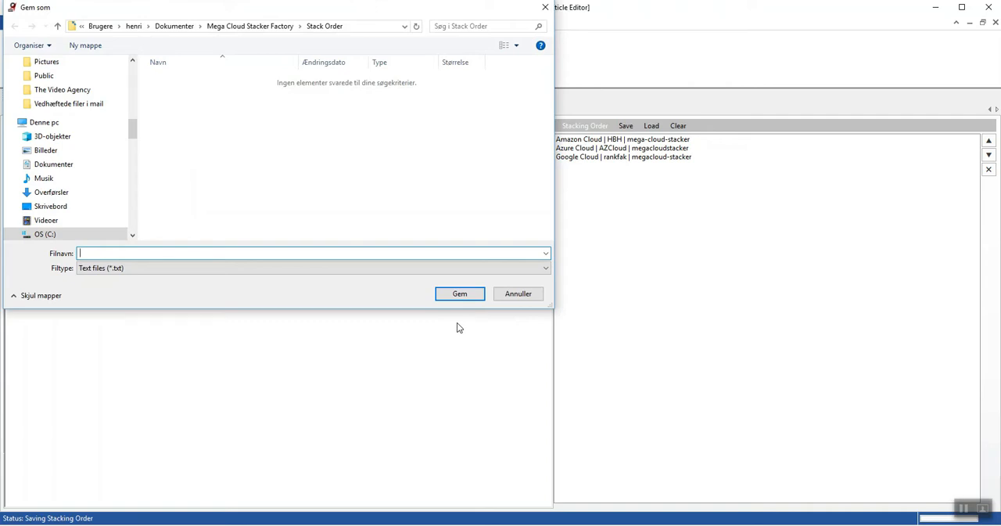
{"action": "type", "text": "MegaStackerReview2"}
{"action": "key", "text": "Return"}
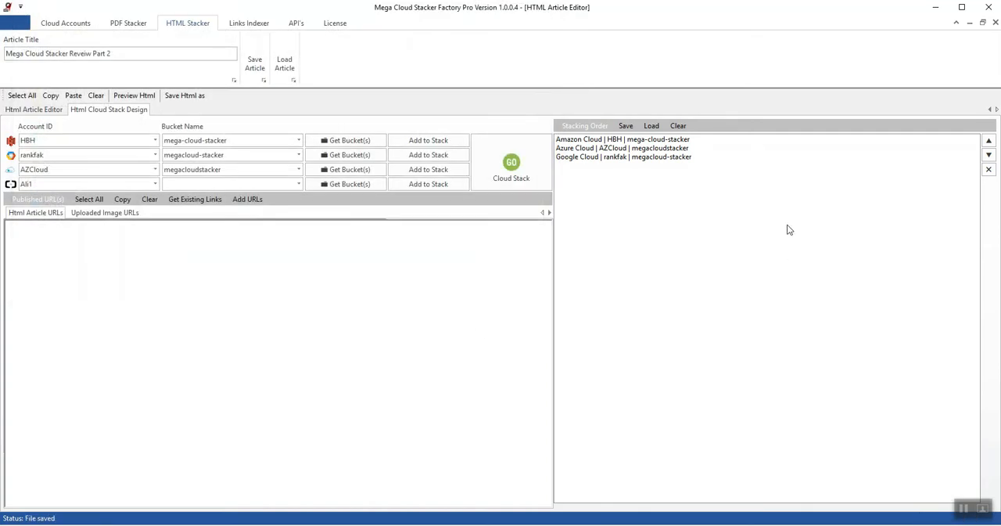
Step: Run the cloud stack to publish the article, and return from the published Google Cloud page to Mega Cloud Stacker Factory Pro
{"action": "left_click", "coordinate": [512, 173]}
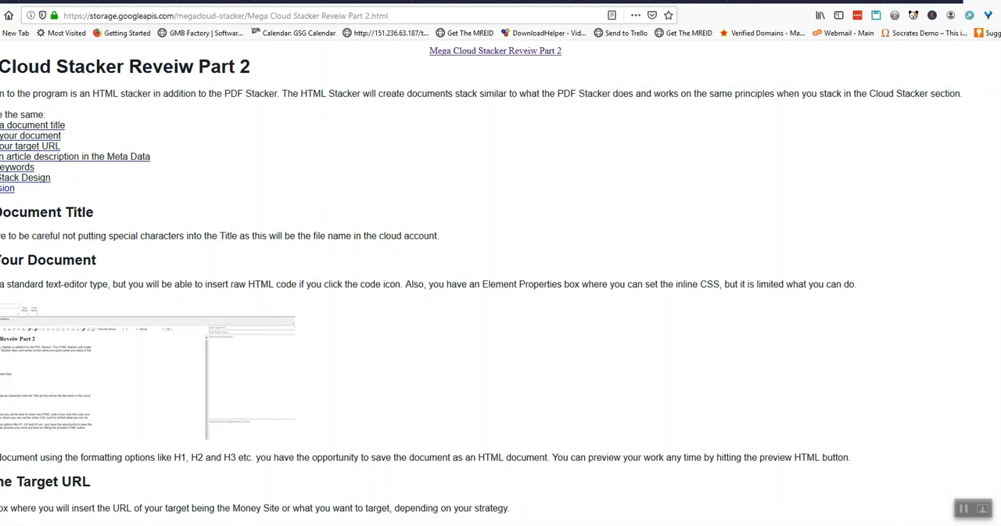
{"action": "key", "text": "alt+Tab"}
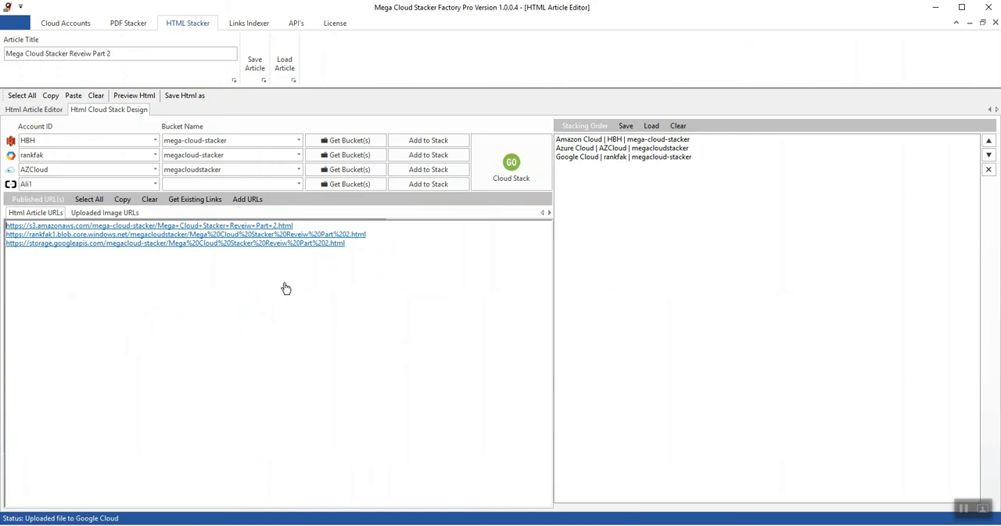